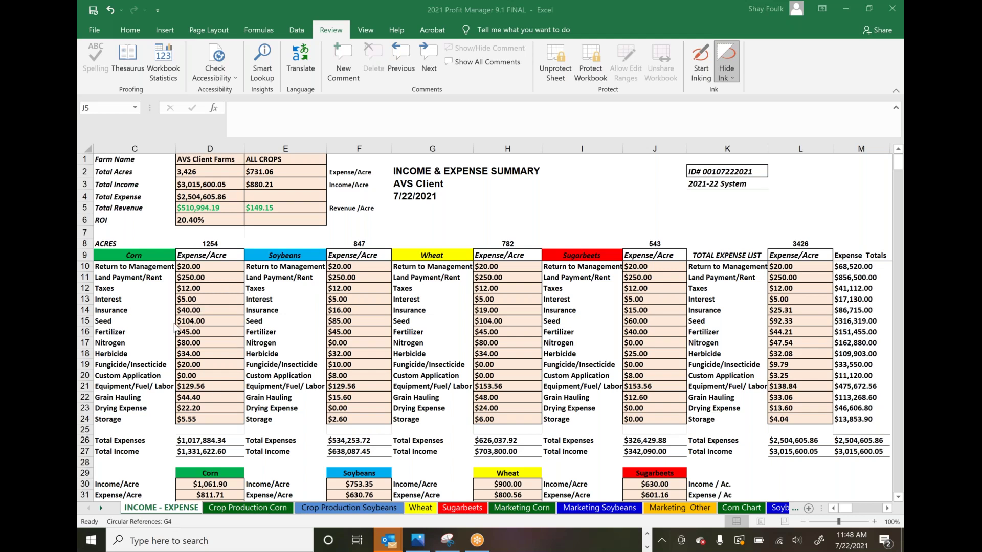
Review the Crop Production Corn sheet's crop expenses ($1,017,884.34, $4.39/bushel) and field operations.
{"action": "scroll", "coordinate": [280, 333], "scroll_direction": "down", "scroll_amount": 4}
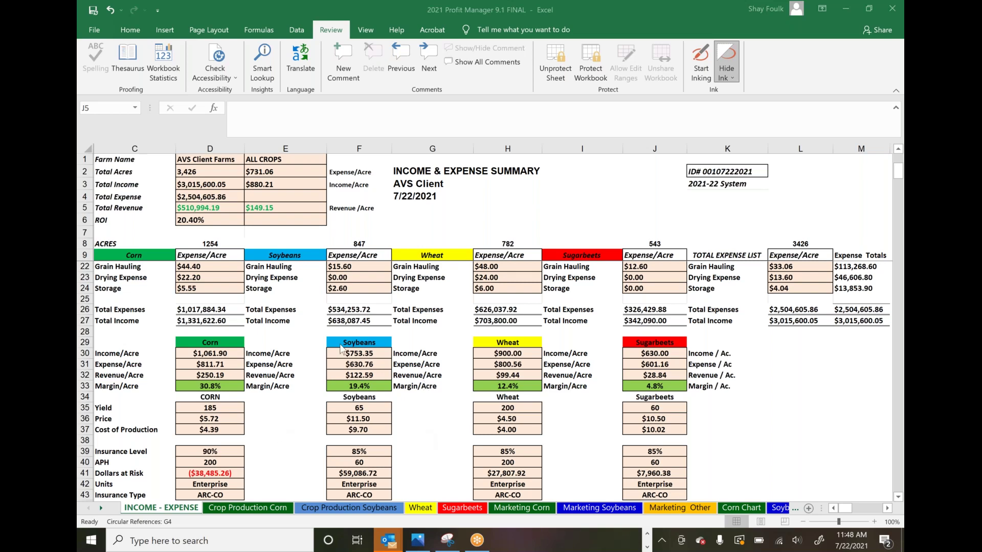
{"action": "scroll", "coordinate": [341, 349], "scroll_direction": "down", "scroll_amount": 4}
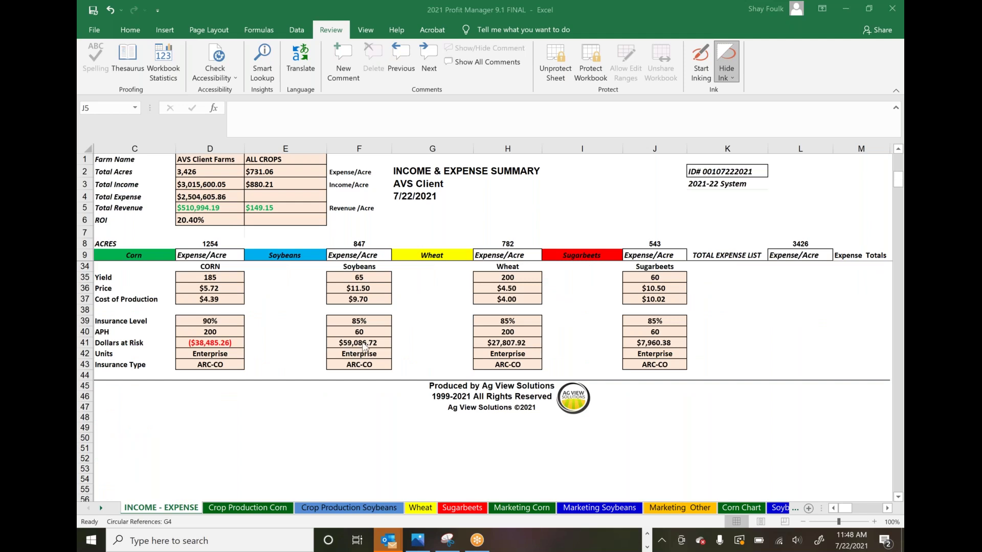
{"action": "scroll", "coordinate": [365, 347], "scroll_direction": "up", "scroll_amount": 8}
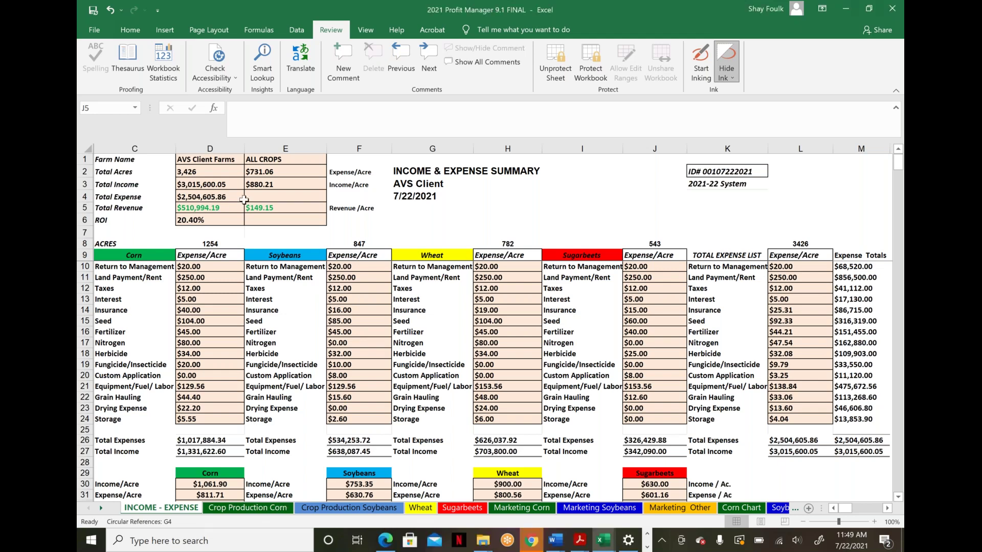
{"action": "left_click", "coordinate": [248, 508]}
{"action": "scroll", "coordinate": [469, 286], "scroll_direction": "up", "scroll_amount": 4}
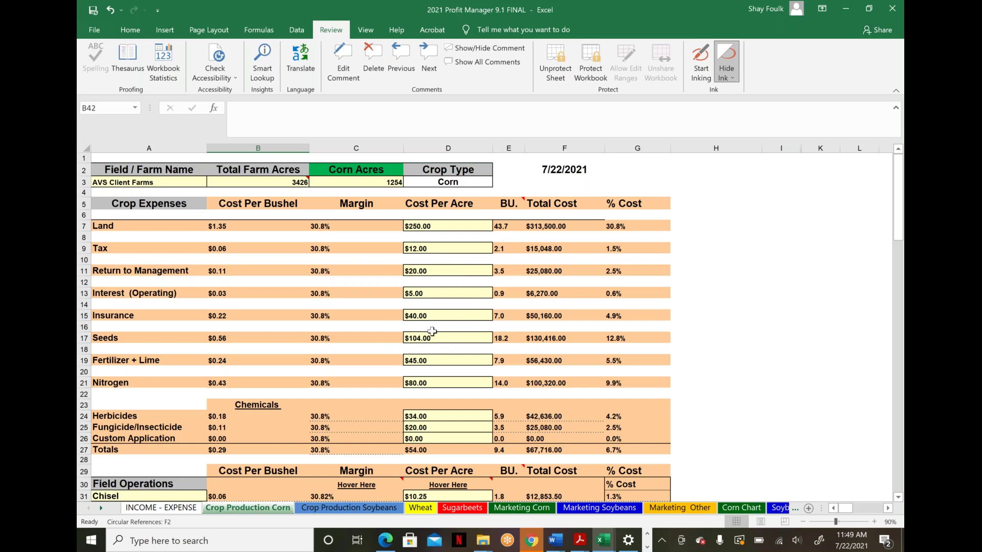
{"action": "scroll", "coordinate": [597, 296], "scroll_direction": "down", "scroll_amount": 8}
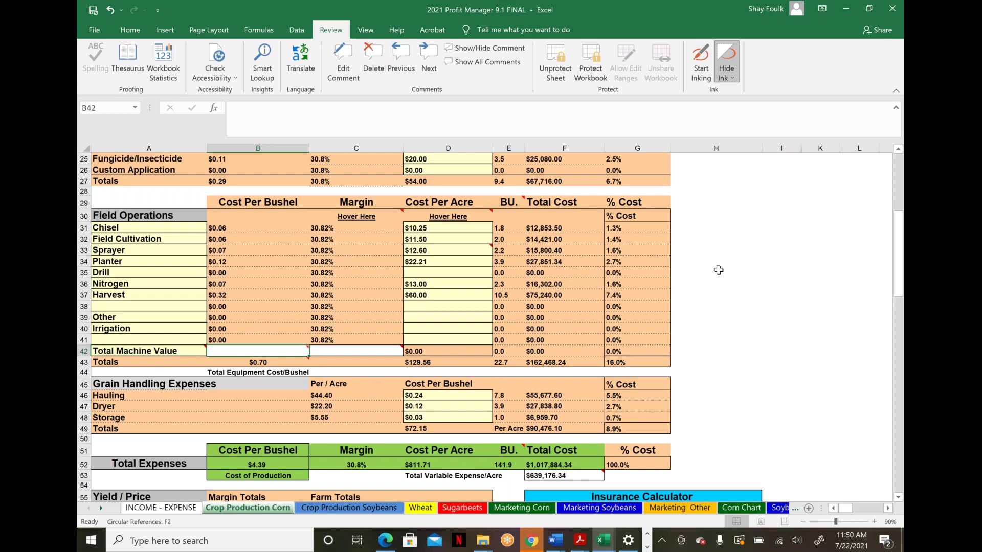
Scroll down to the Yield / Price, Insurance Calculator and Economic Results sections of the corn sheet.
{"action": "scroll", "coordinate": [718, 269], "scroll_direction": "down", "scroll_amount": 4}
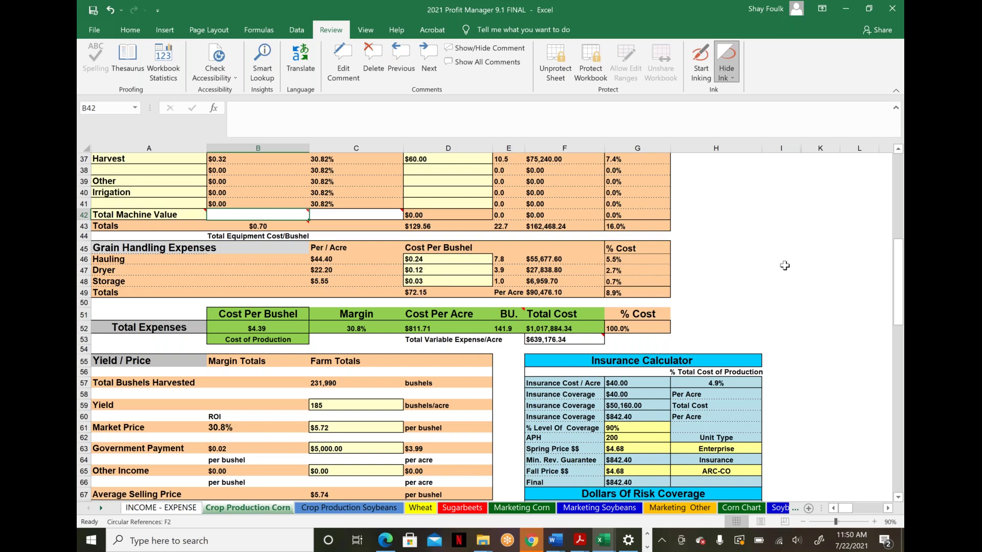
{"action": "scroll", "coordinate": [477, 278], "scroll_direction": "down", "scroll_amount": 4}
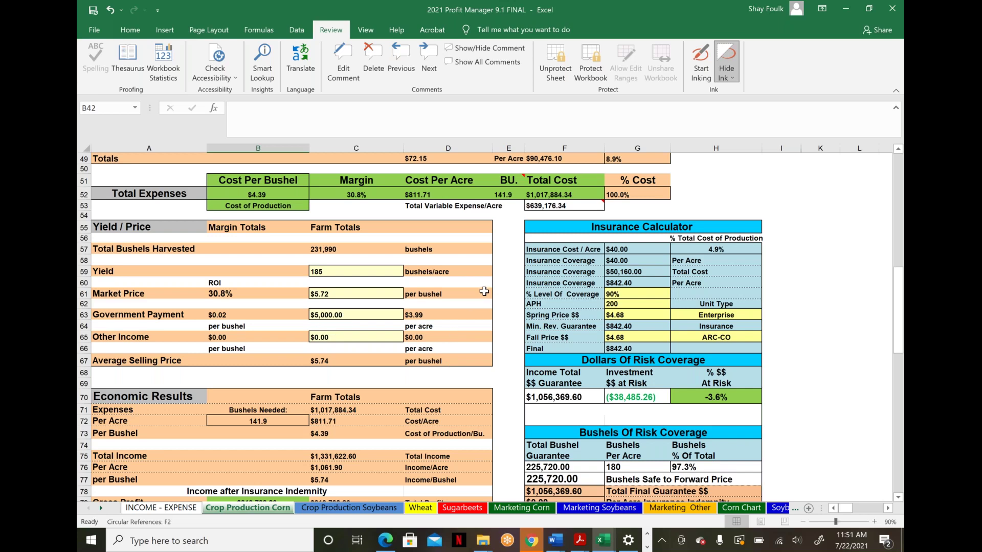
{"action": "scroll", "coordinate": [484, 291], "scroll_direction": "down", "scroll_amount": 4}
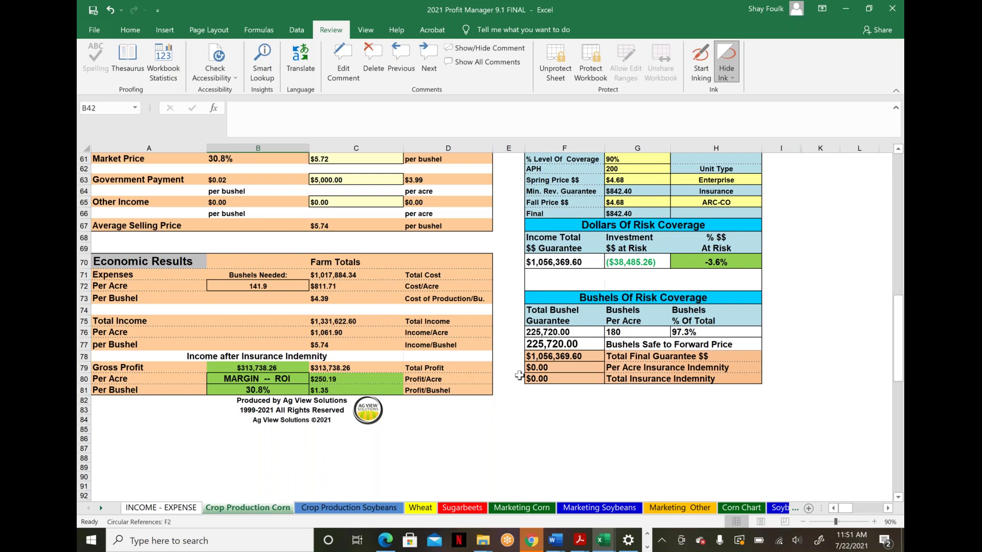
{"action": "scroll", "coordinate": [548, 378], "scroll_direction": "up", "scroll_amount": 4}
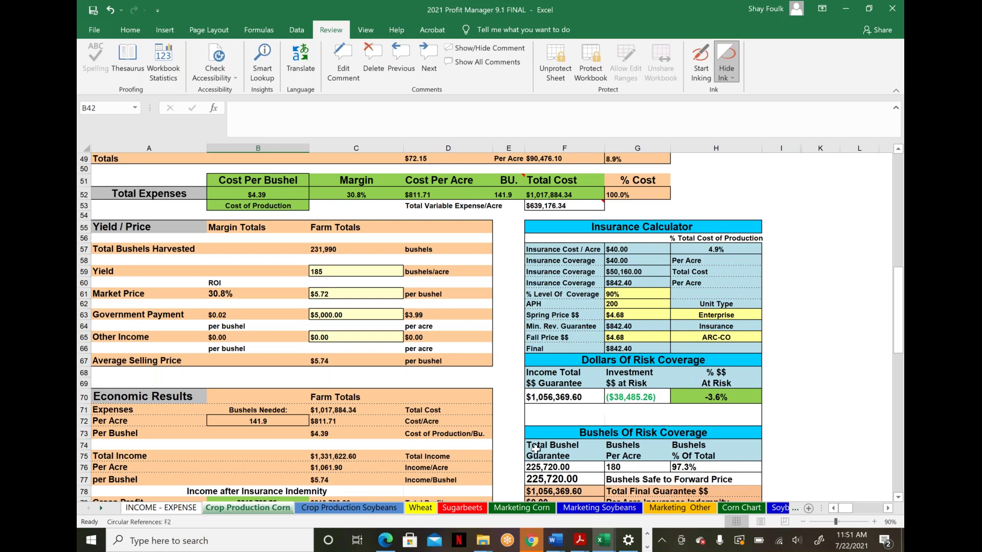
Bring later sheets into view and open the Harvest Machine Cost Analysis Tool sheet.
{"action": "left_click", "coordinate": [101, 507]}
{"action": "left_click", "coordinate": [101, 508]}
{"action": "left_click", "coordinate": [100, 507]}
{"action": "left_click", "coordinate": [101, 508]}
{"action": "left_click", "coordinate": [101, 508]}
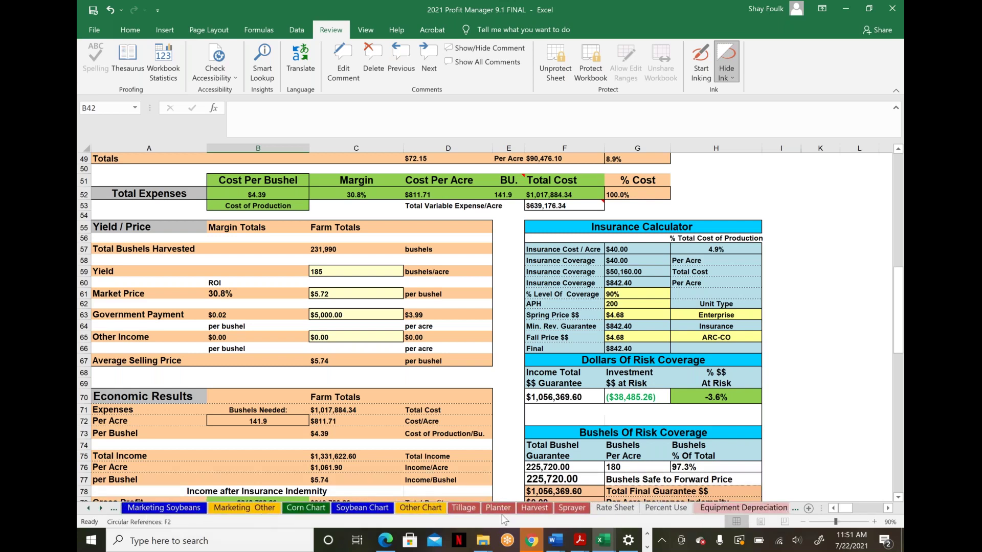
{"action": "left_click", "coordinate": [539, 509]}
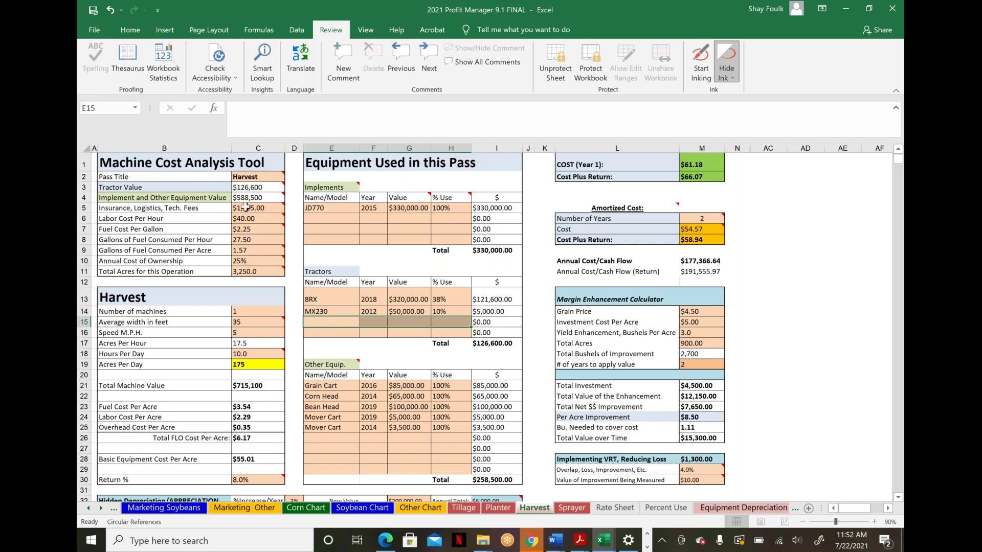
{"action": "mouse_move", "coordinate": [278, 259]}
Scroll the Harvest sheet to view the $54.57 per-acre amortized cost and margin improvement.
{"action": "scroll", "coordinate": [295, 351], "scroll_direction": "down", "scroll_amount": 4}
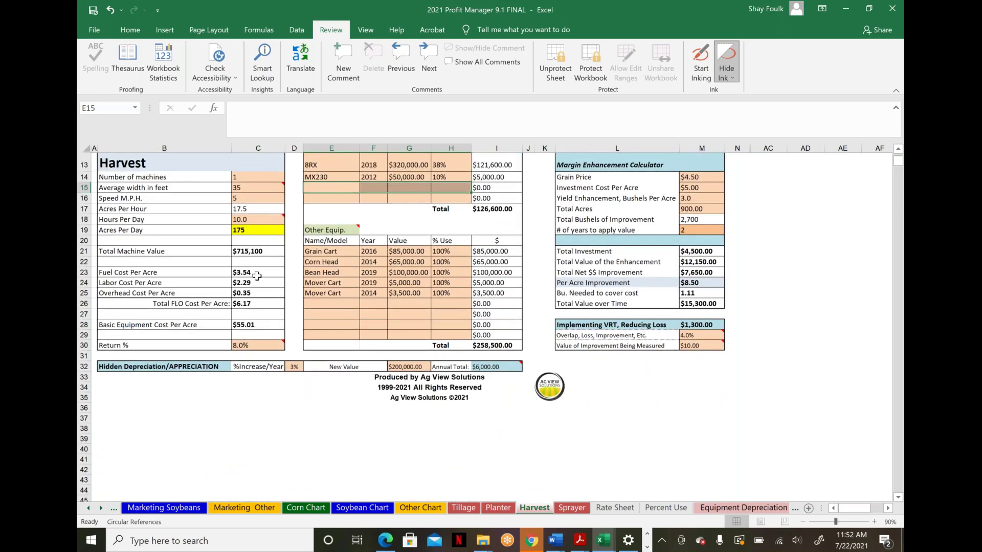
{"action": "scroll", "coordinate": [810, 364], "scroll_direction": "up", "scroll_amount": 4}
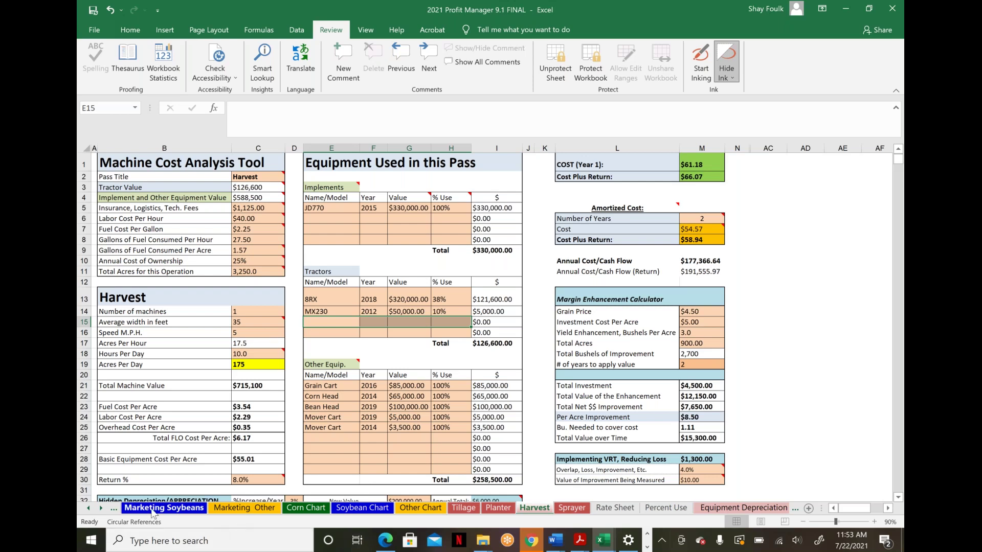
Page back through the sheet tabs and open the Marketing Corn sheet.
{"action": "left_click", "coordinate": [85, 509]}
{"action": "left_click", "coordinate": [85, 509]}
{"action": "left_click", "coordinate": [84, 508]}
{"action": "left_click", "coordinate": [338, 510]}
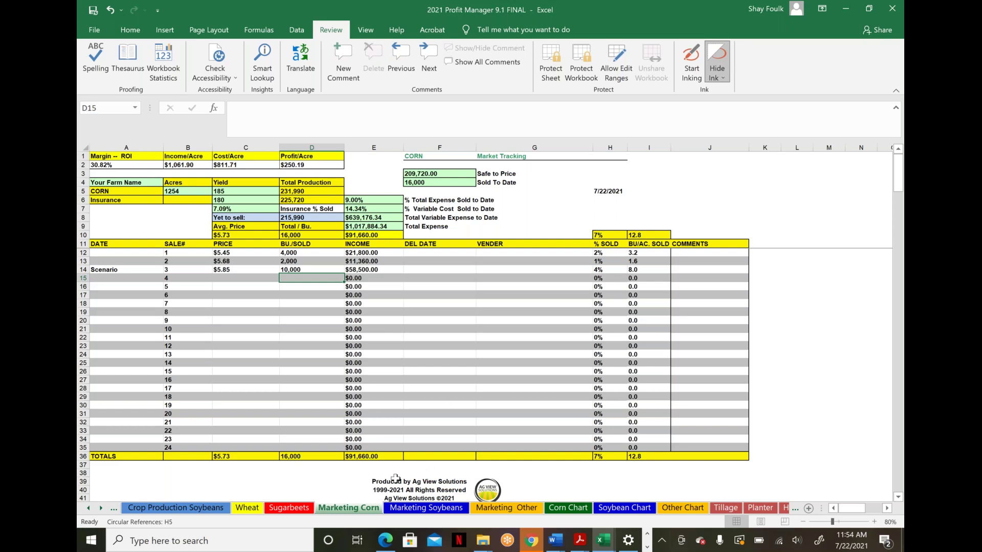
Open the Corn Chart break-even sheet, then page right through the tool tabs to the Drainage Decision Tool.
{"action": "left_click", "coordinate": [567, 508]}
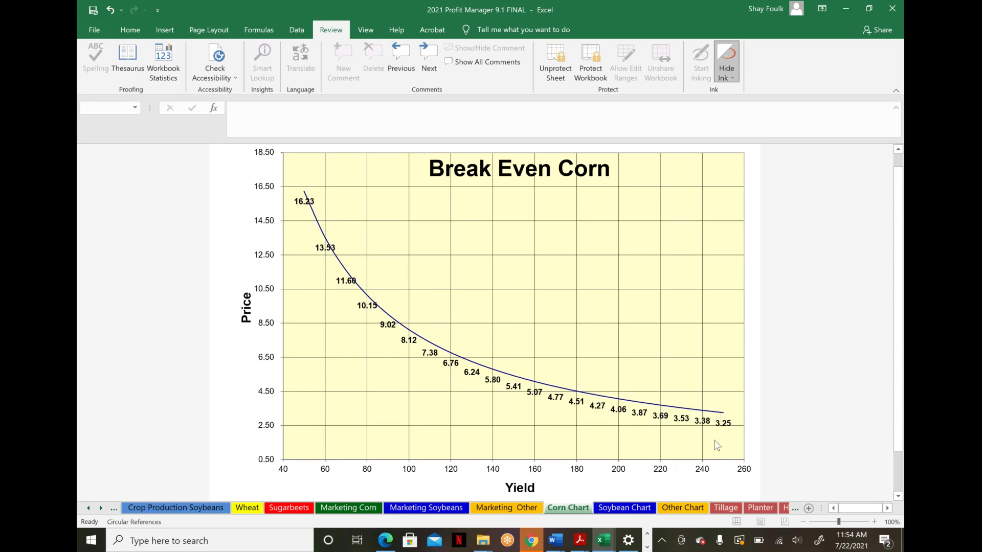
{"action": "left_click", "coordinate": [100, 508]}
{"action": "left_click", "coordinate": [101, 508]}
{"action": "left_click", "coordinate": [101, 508]}
{"action": "left_click", "coordinate": [100, 508]}
{"action": "left_click", "coordinate": [101, 508]}
{"action": "left_click", "coordinate": [100, 508]}
{"action": "left_click", "coordinate": [100, 508]}
{"action": "left_click", "coordinate": [101, 508]}
{"action": "left_click", "coordinate": [100, 508]}
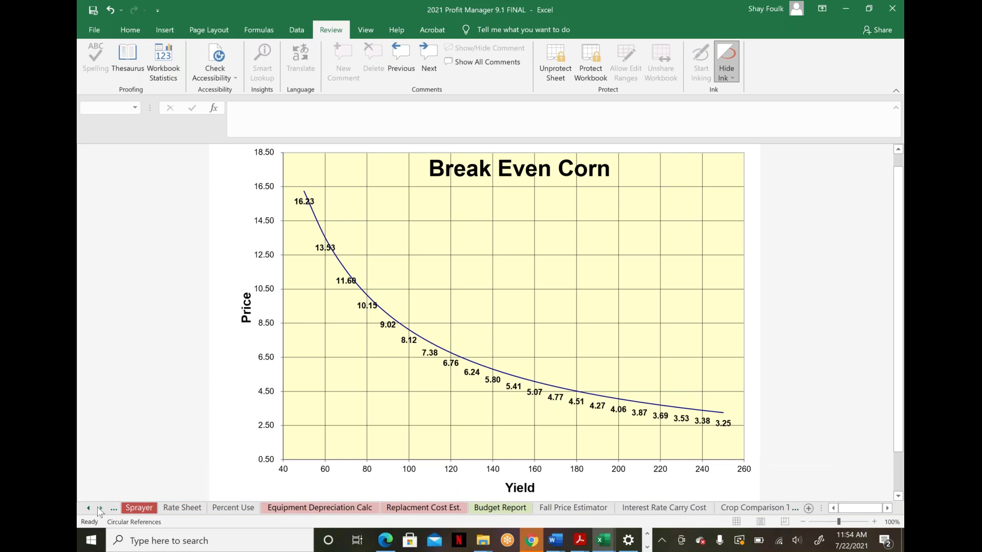
{"action": "left_click", "coordinate": [101, 508]}
{"action": "left_click", "coordinate": [100, 508]}
{"action": "left_click", "coordinate": [100, 508]}
{"action": "left_click", "coordinate": [101, 508]}
{"action": "left_click", "coordinate": [102, 507]}
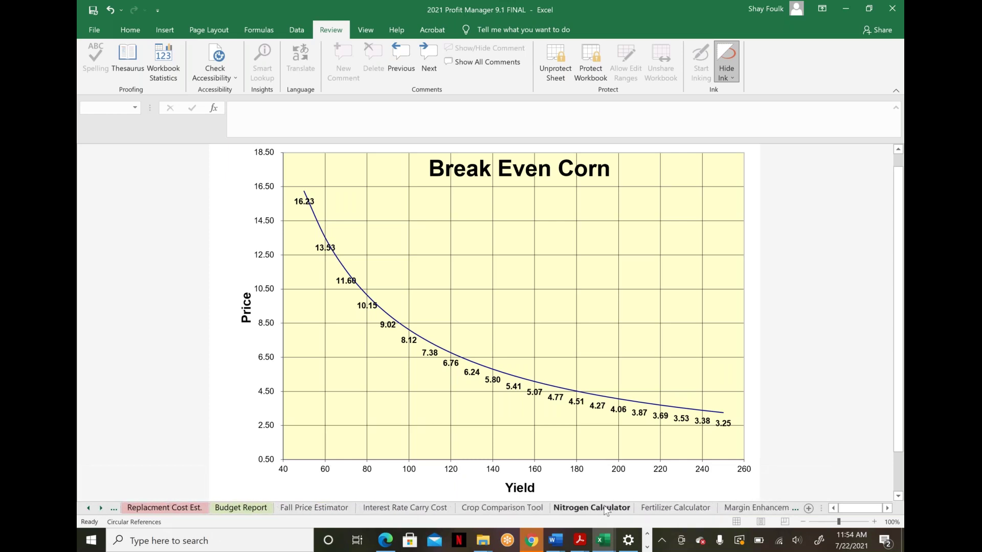
{"action": "left_click", "coordinate": [102, 508]}
{"action": "left_click", "coordinate": [102, 508]}
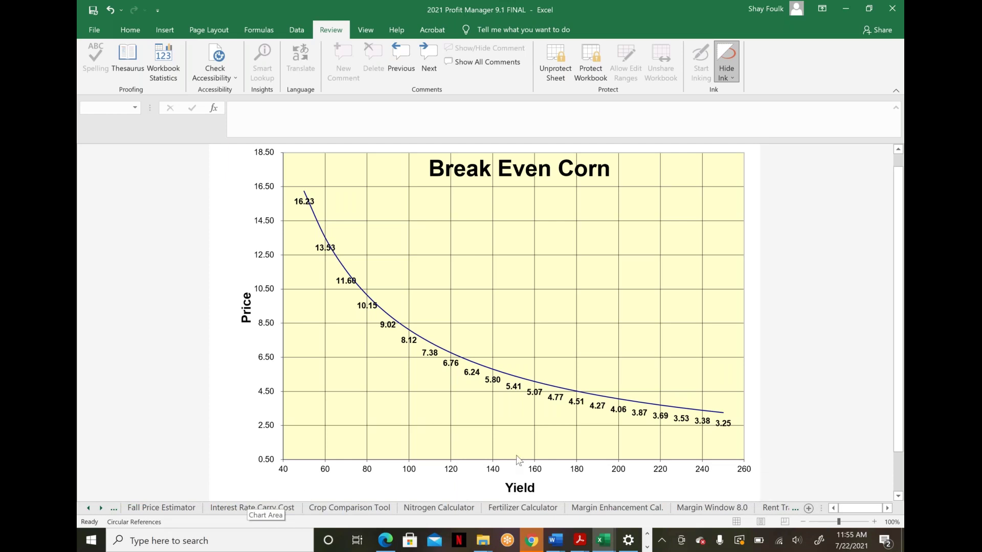
{"action": "left_click", "coordinate": [101, 508]}
{"action": "left_click", "coordinate": [101, 508]}
{"action": "left_click", "coordinate": [101, 507]}
{"action": "left_click", "coordinate": [101, 508]}
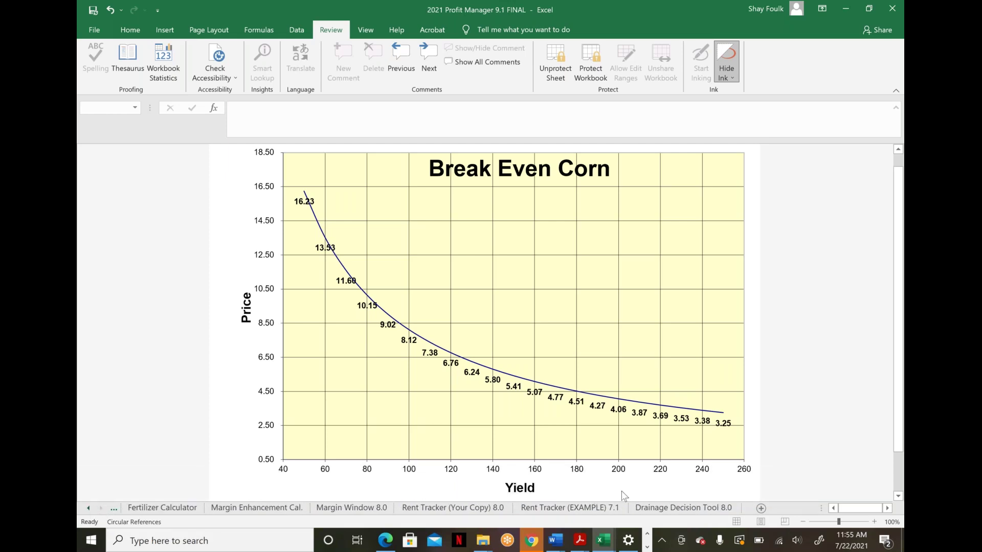
Page the sheet tabs back left until INCOME - EXPENSE is visible again.
{"action": "left_click", "coordinate": [89, 508]}
{"action": "left_click", "coordinate": [88, 508]}
{"action": "left_click", "coordinate": [89, 508]}
{"action": "left_click", "coordinate": [89, 508]}
{"action": "left_click", "coordinate": [89, 508]}
{"action": "left_click", "coordinate": [89, 508]}
{"action": "left_click", "coordinate": [89, 508]}
{"action": "left_click", "coordinate": [89, 508]}
{"action": "left_click", "coordinate": [89, 509]}
{"action": "left_click", "coordinate": [89, 508]}
{"action": "left_click", "coordinate": [89, 508]}
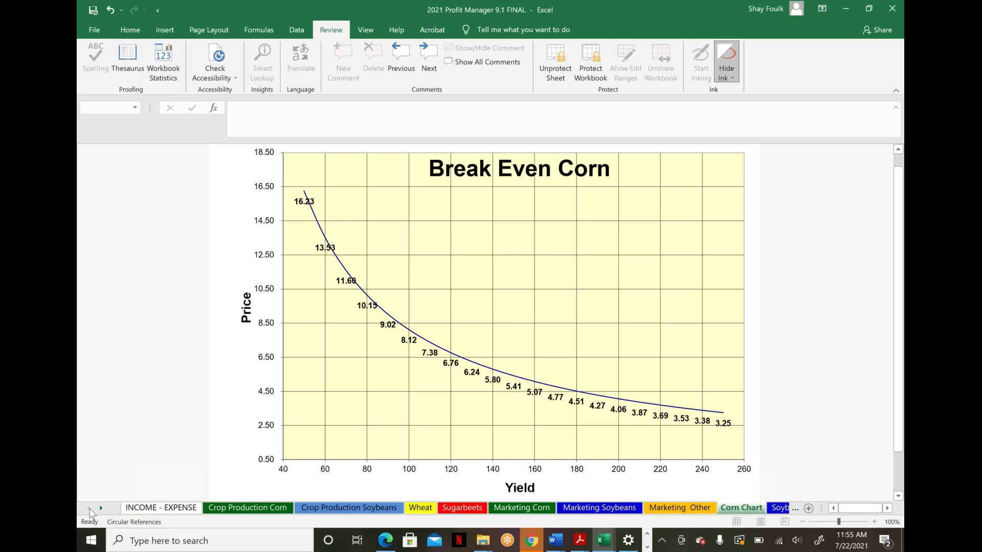
Switch to the INCOME - EXPENSE sheet comparing corn, soybeans, wheat and sugarbeets.
{"action": "left_click", "coordinate": [132, 510]}
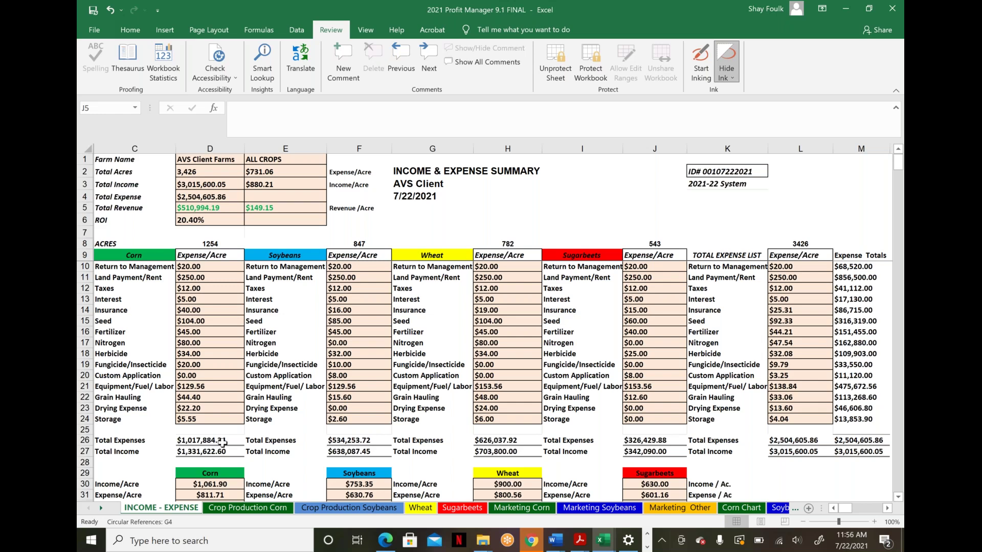
Open the Crop Production Corn sheet and scroll to its top row.
{"action": "left_click", "coordinate": [232, 513]}
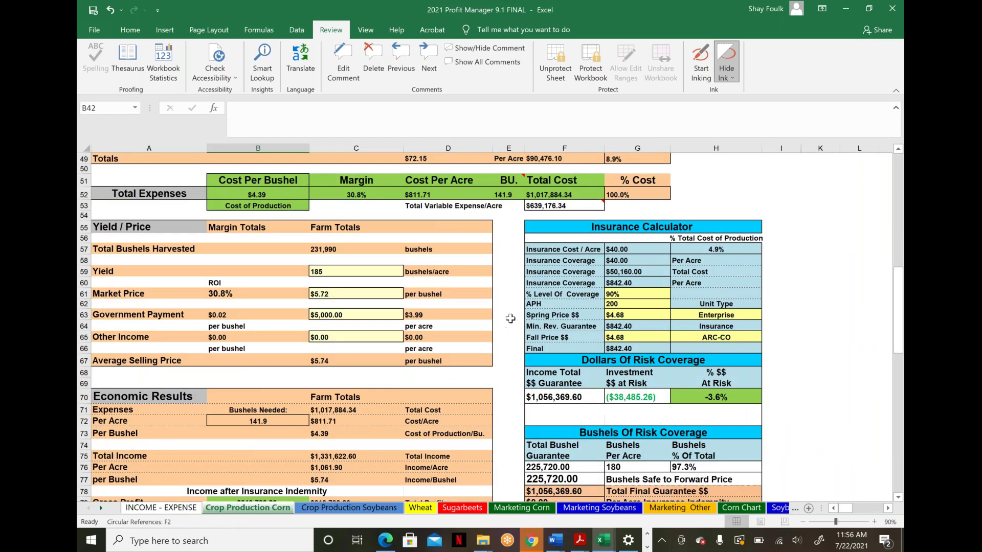
{"action": "scroll", "coordinate": [540, 301], "scroll_direction": "up", "scroll_amount": 9}
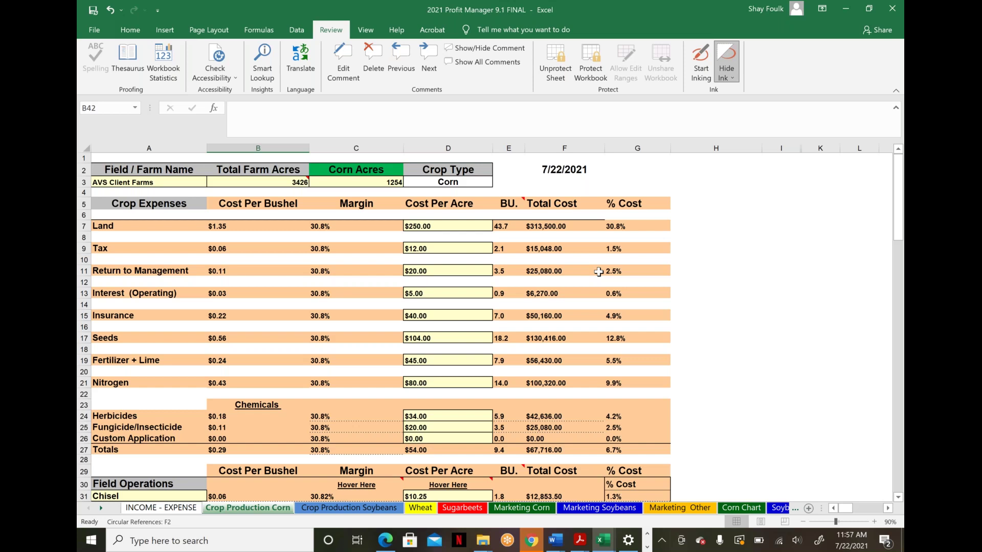
Switch back to the INCOME - EXPENSE summary sheet.
{"action": "left_click", "coordinate": [174, 509]}
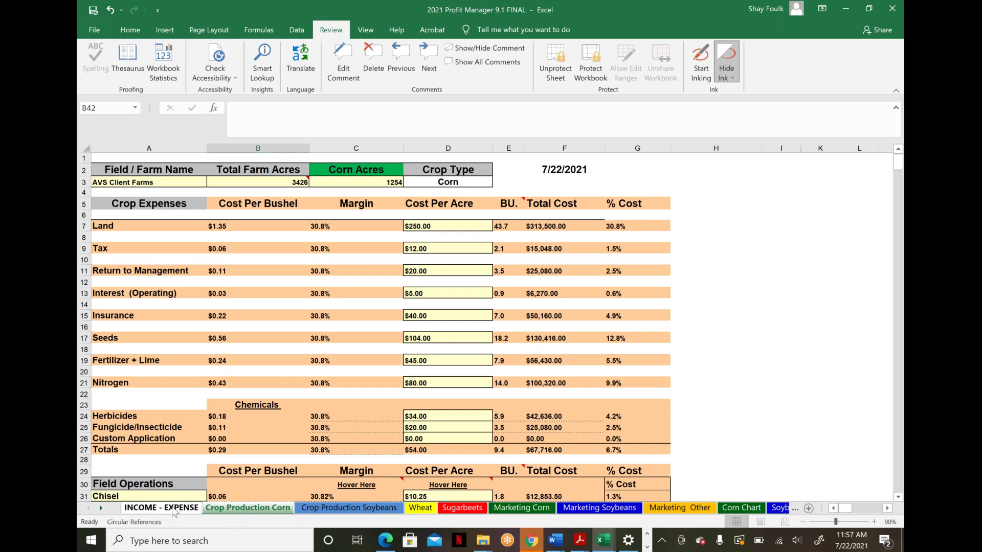